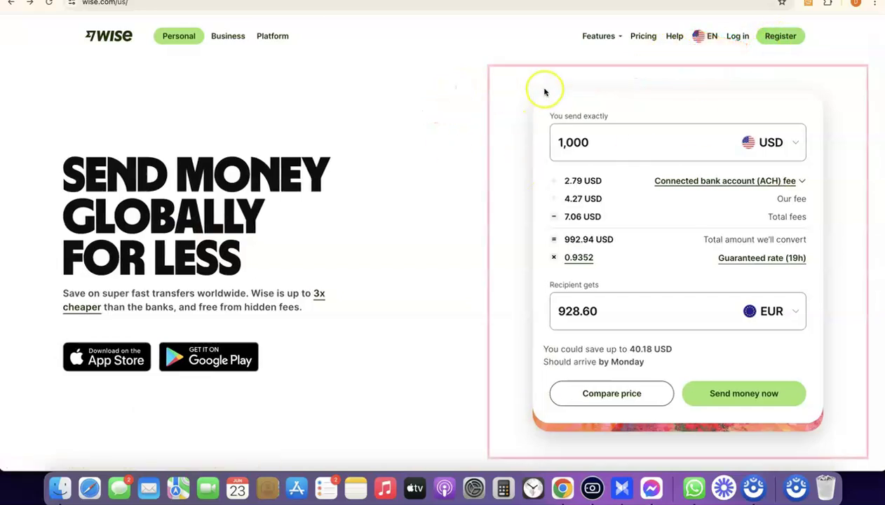
# Set the transfer calculator to send 100 USD, with the recipient receiving British pounds (GBP).
pyautogui.doubleClick(598, 140)
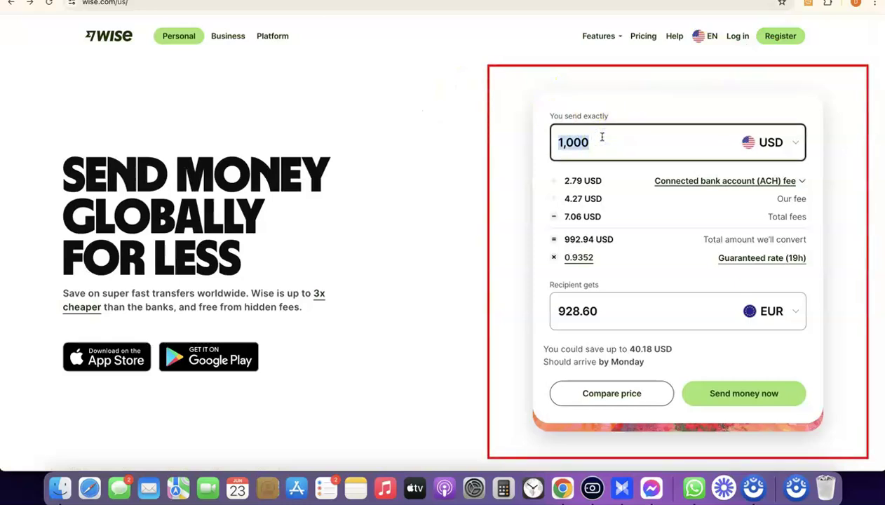
pyautogui.write('100')
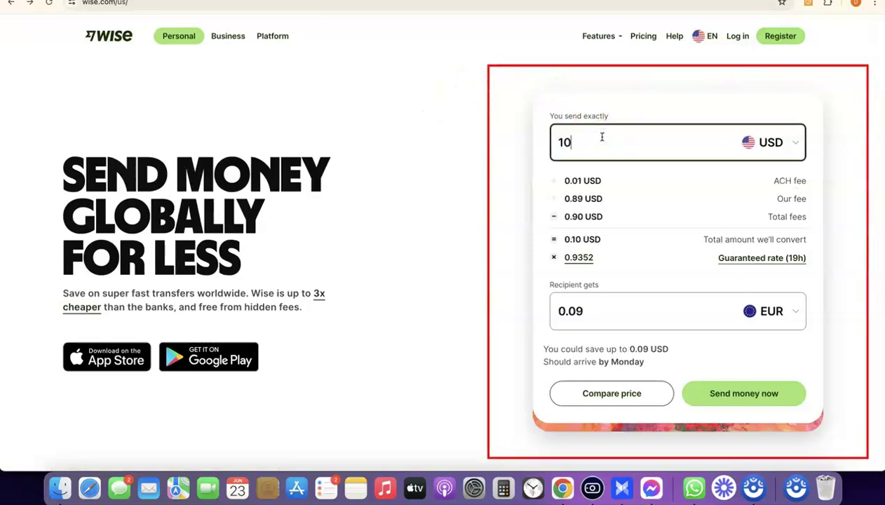
pyautogui.click(792, 311)
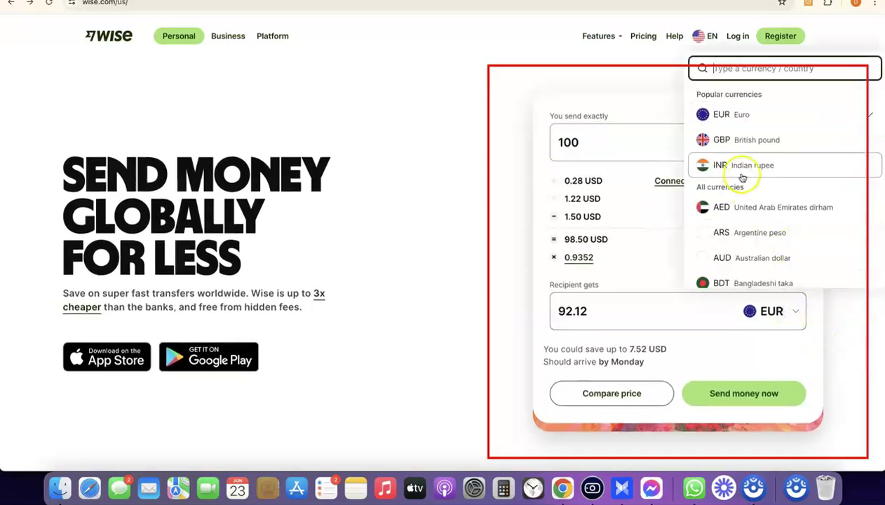
pyautogui.click(744, 141)
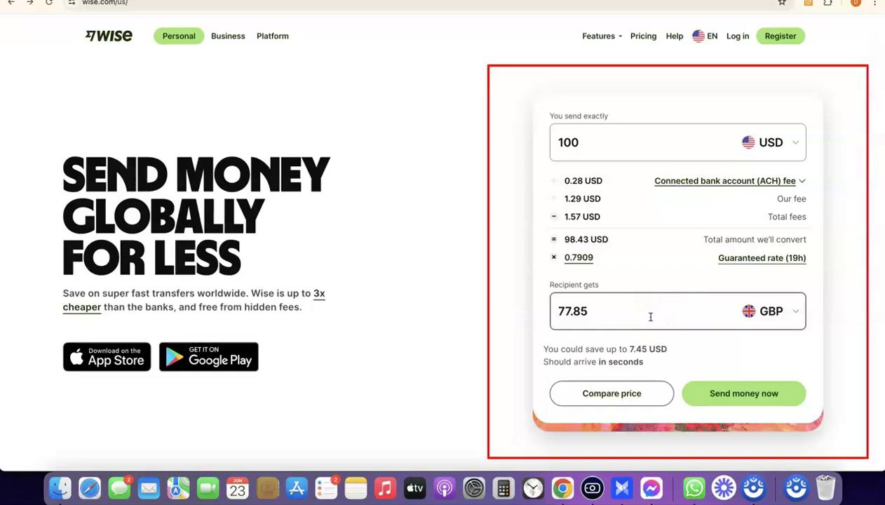
pyautogui.click(729, 397)
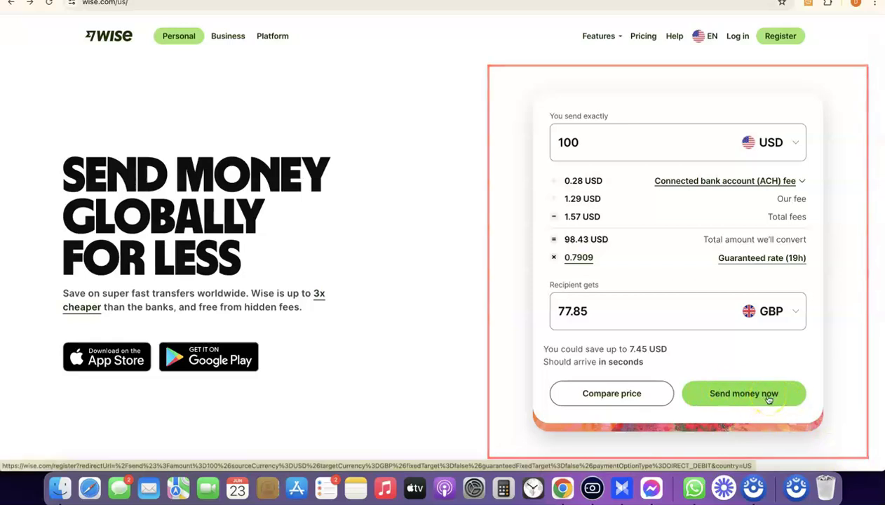
pyautogui.click(825, 106)
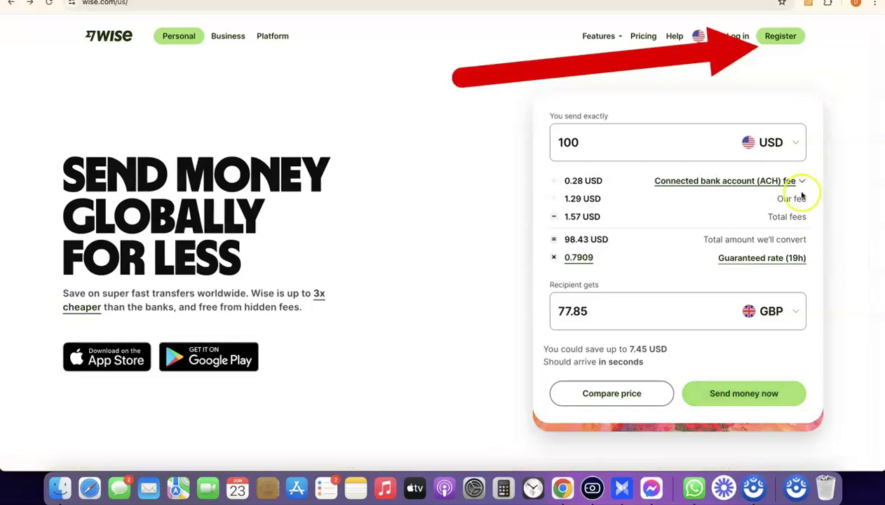
# Start registering a new Wise account and submit the account holder's email address.
pyautogui.click(778, 39)
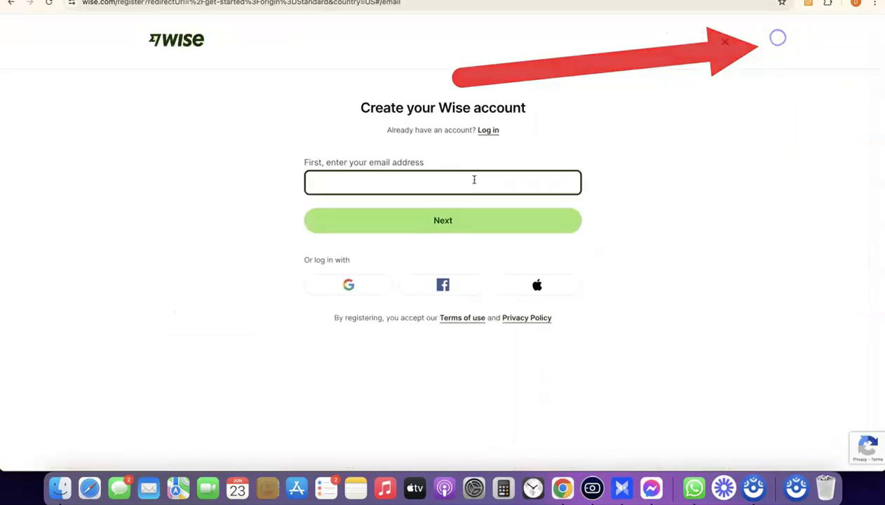
pyautogui.click(442, 184)
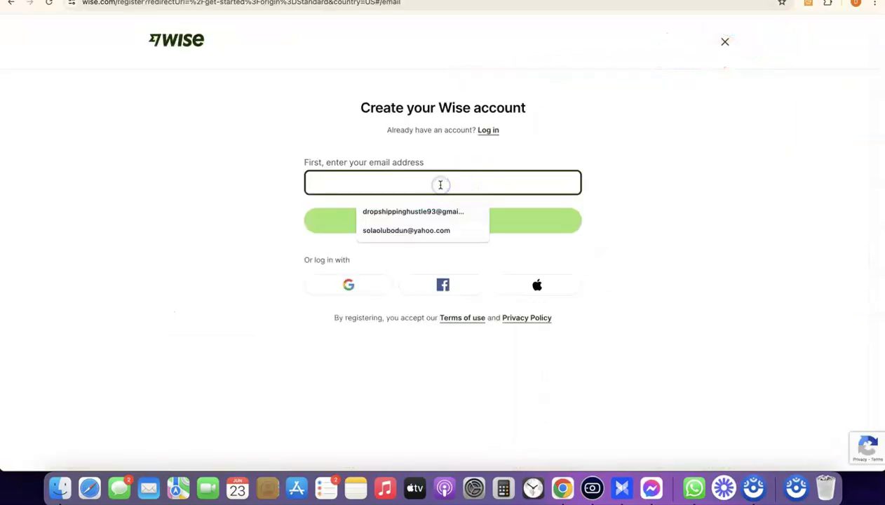
pyautogui.press('Down')
pyautogui.press('Return')
pyautogui.click(456, 182)
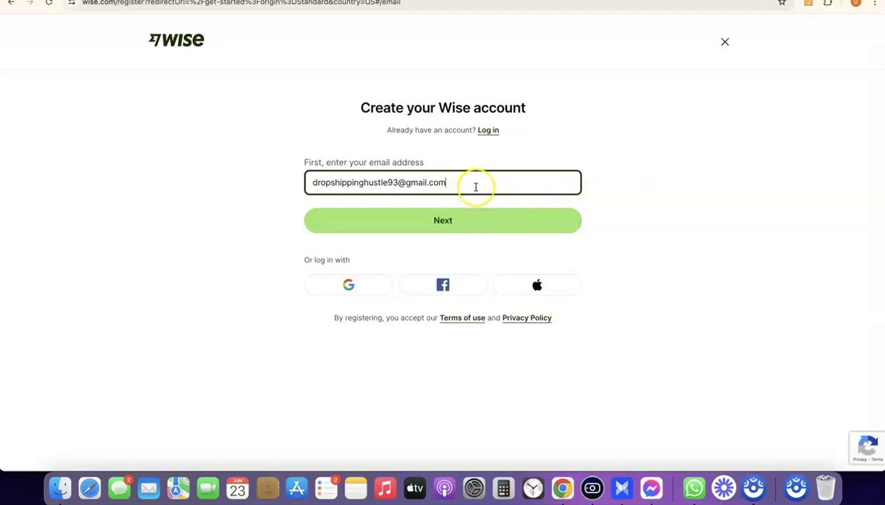
pyautogui.click(441, 223)
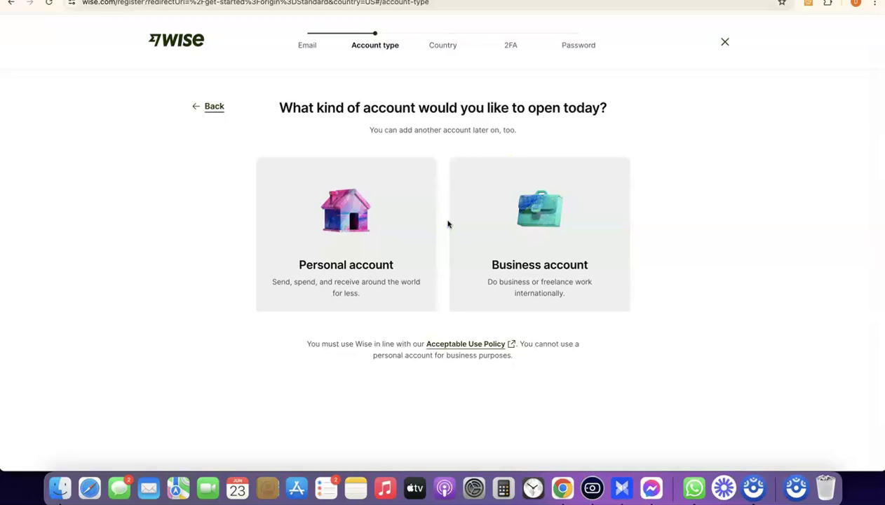
# Choose a personal account as the type of account to open.
pyautogui.click(392, 218)
pyautogui.click(346, 236)
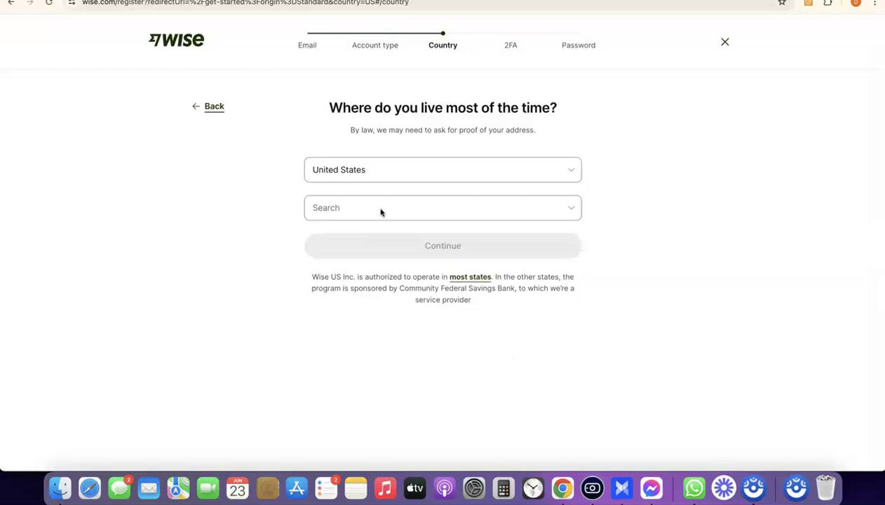
# Keep United States as the country of residence, choose the home state and continue to phone verification.
pyautogui.click(572, 173)
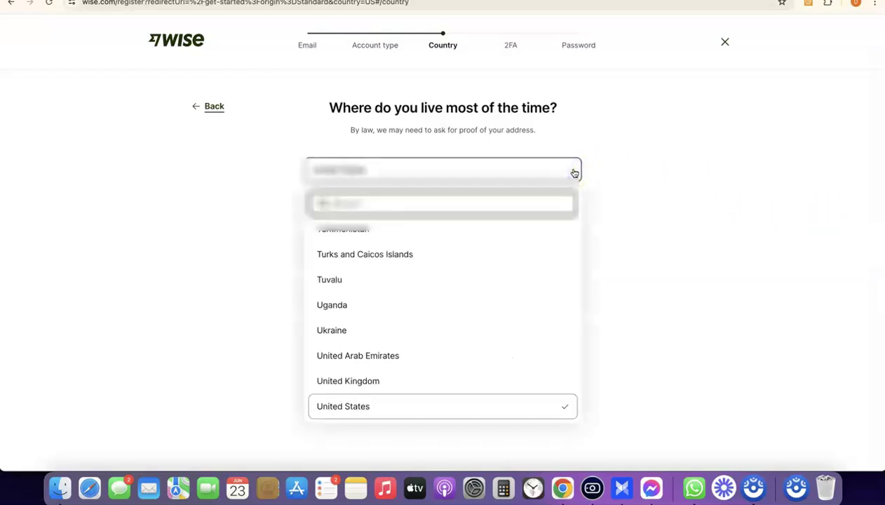
pyautogui.click(574, 174)
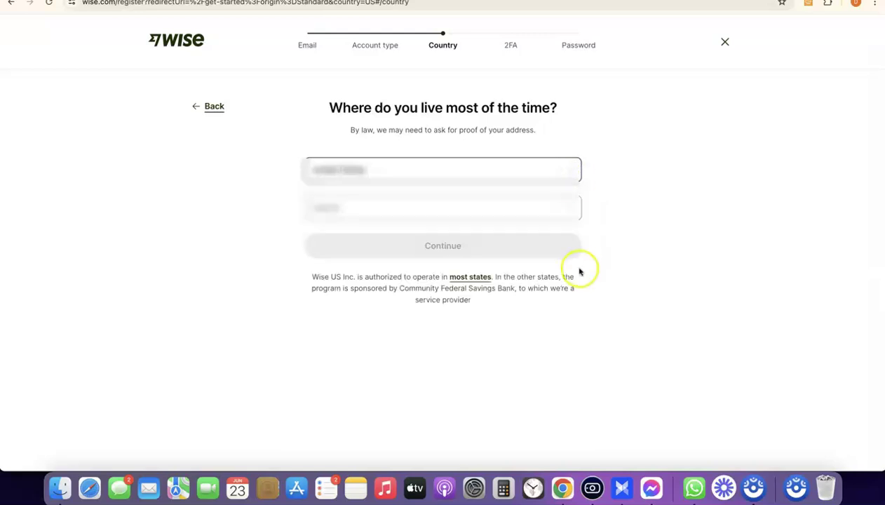
pyautogui.click(569, 210)
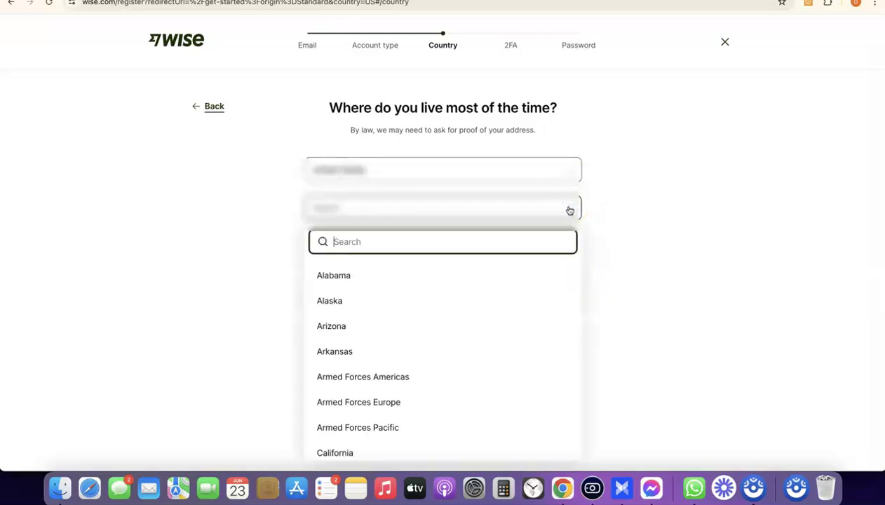
pyautogui.click(395, 243)
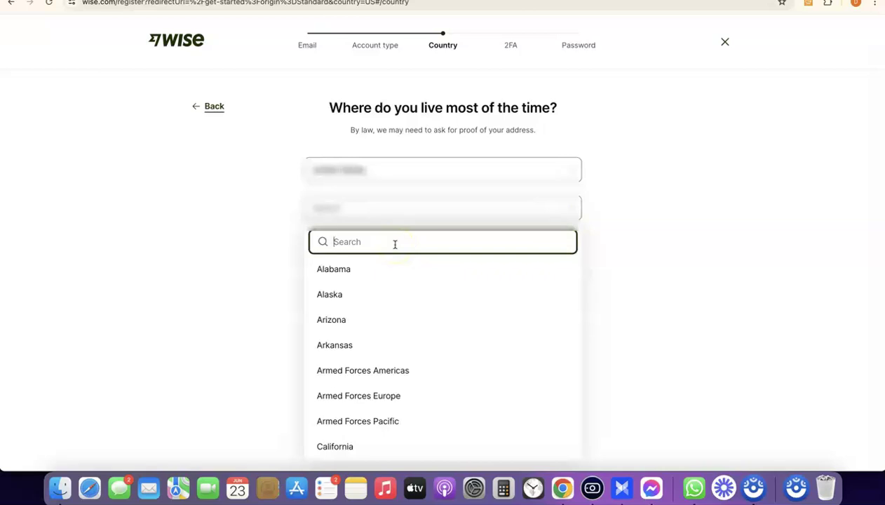
pyautogui.click(409, 211)
pyautogui.click(447, 257)
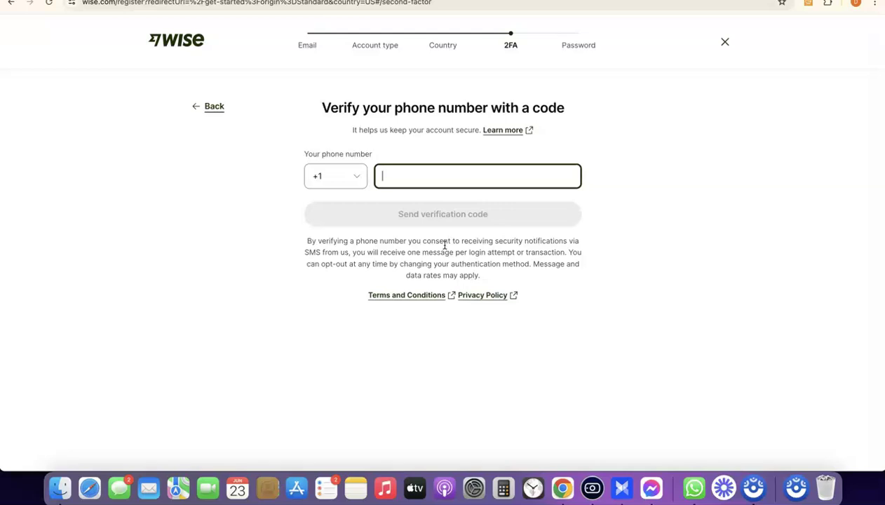
# Enter the account holder's phone number and request a verification code for it.
pyautogui.click(397, 175)
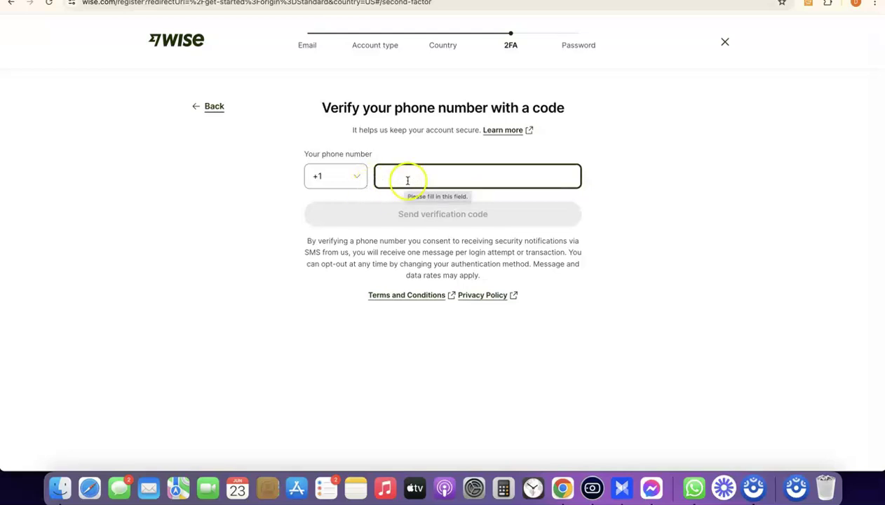
pyautogui.press('super+v')
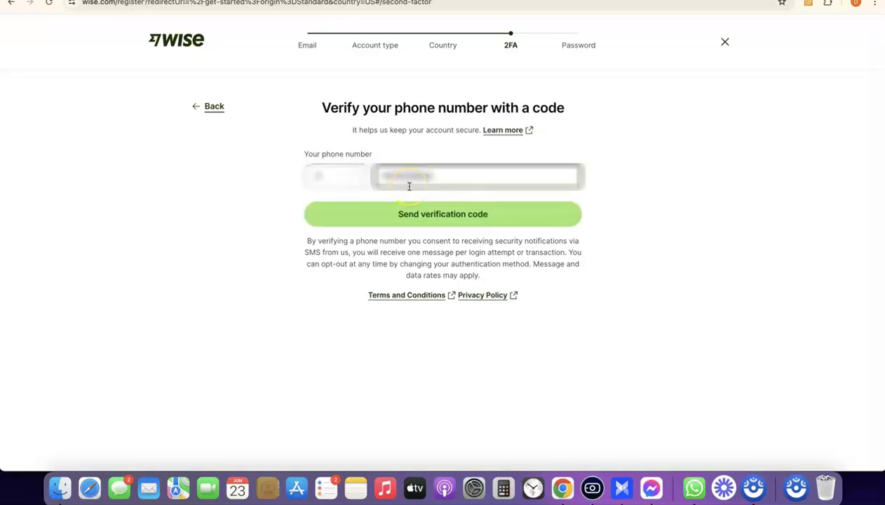
pyautogui.click(410, 219)
pyautogui.click(409, 225)
pyautogui.click(433, 225)
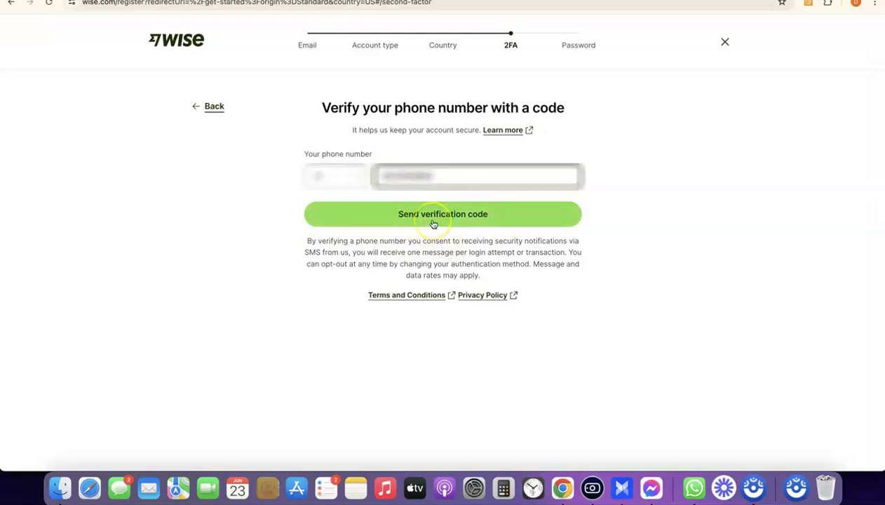
pyautogui.click(417, 216)
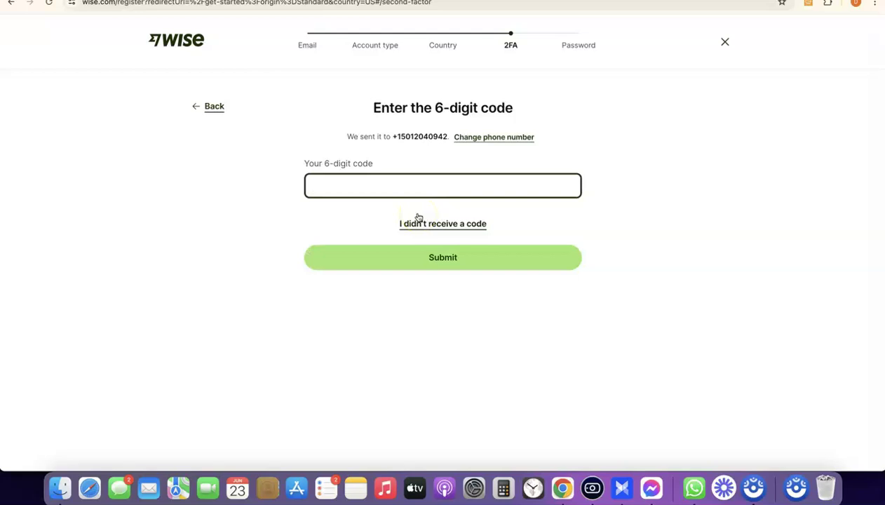
# Enter the 6-digit verification code received by phone and submit it.
pyautogui.click(391, 214)
pyautogui.click(399, 191)
pyautogui.click(396, 196)
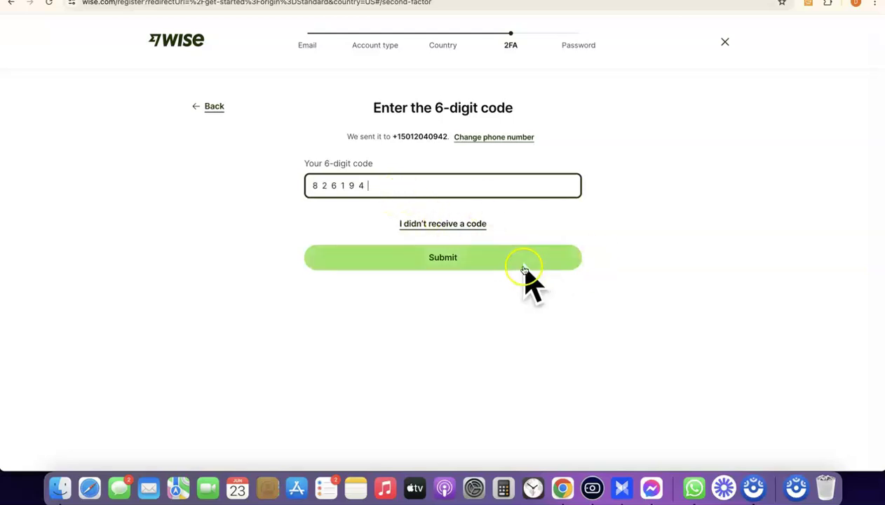
pyautogui.click(437, 257)
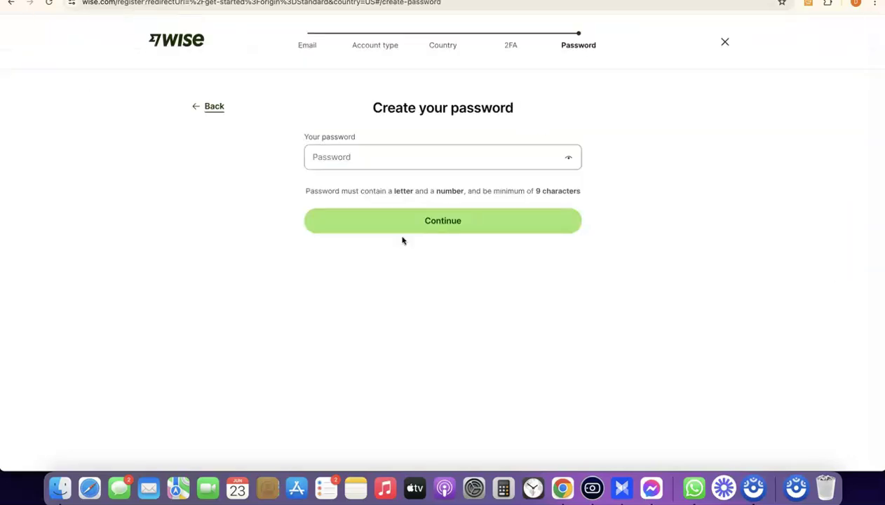
# Fill in the account password with the browser's suggested strong password and continue.
pyautogui.click(389, 157)
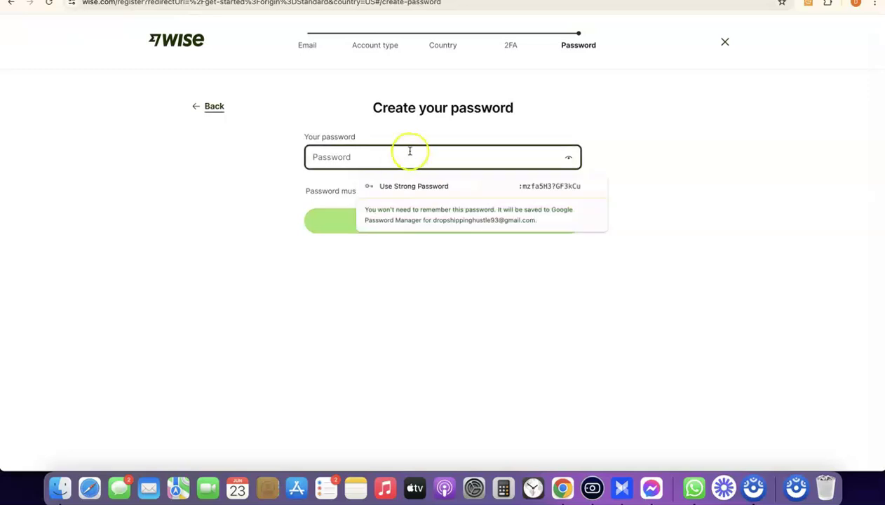
pyautogui.click(413, 185)
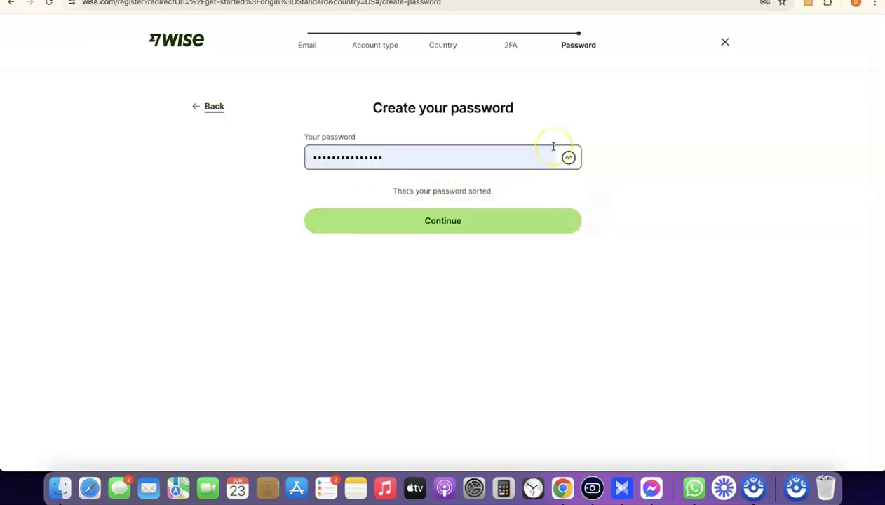
pyautogui.click(450, 220)
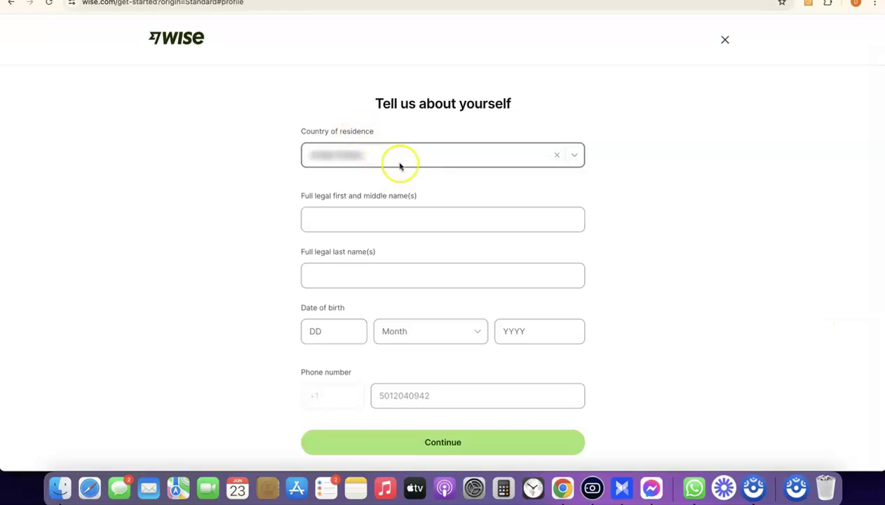
# Fill in the legal first and last names and the date of birth in the personal profile, and continue.
pyautogui.click(415, 225)
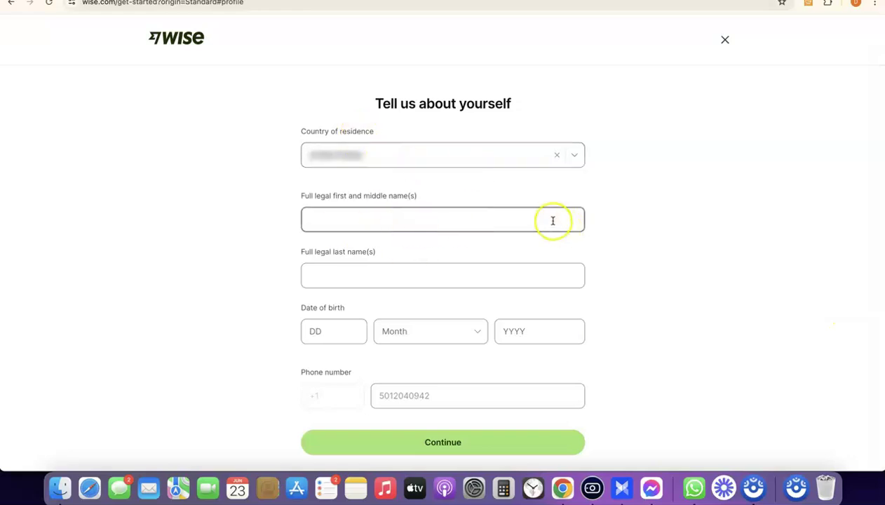
pyautogui.click(374, 279)
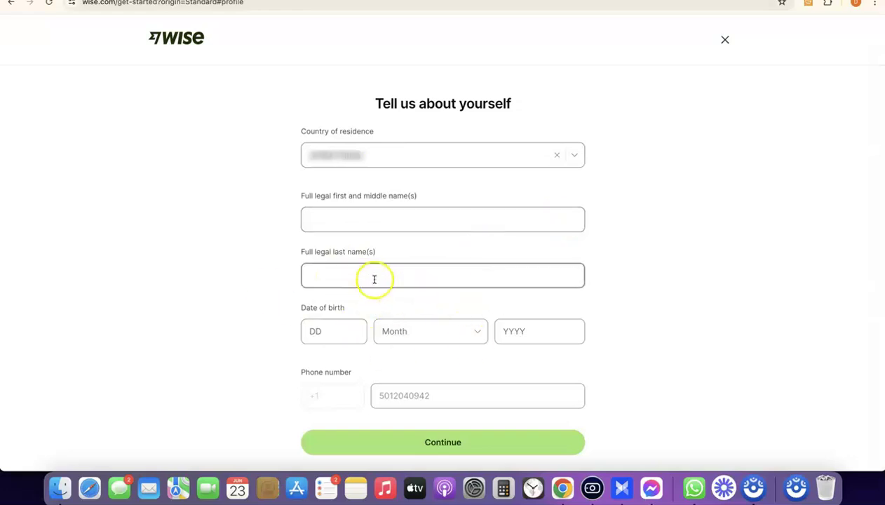
pyautogui.click(323, 331)
pyautogui.click(533, 326)
pyautogui.click(391, 395)
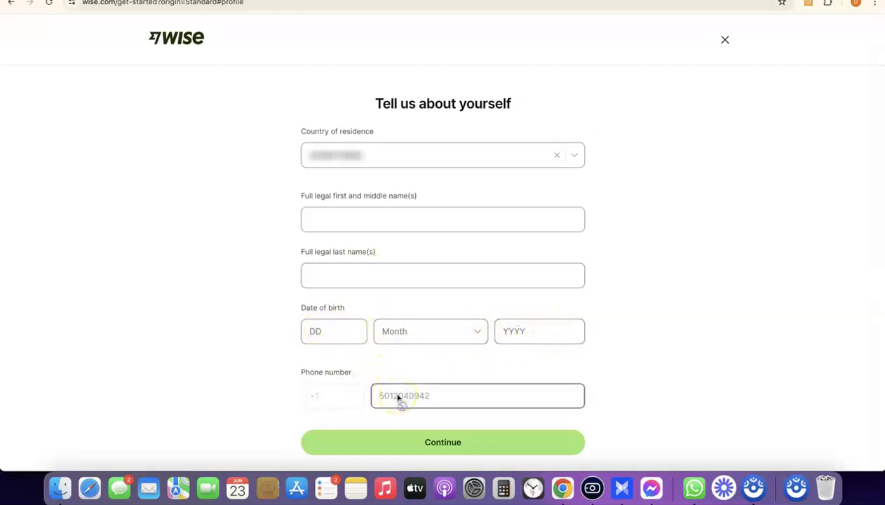
pyautogui.click(286, 370)
pyautogui.click(462, 402)
pyautogui.click(603, 354)
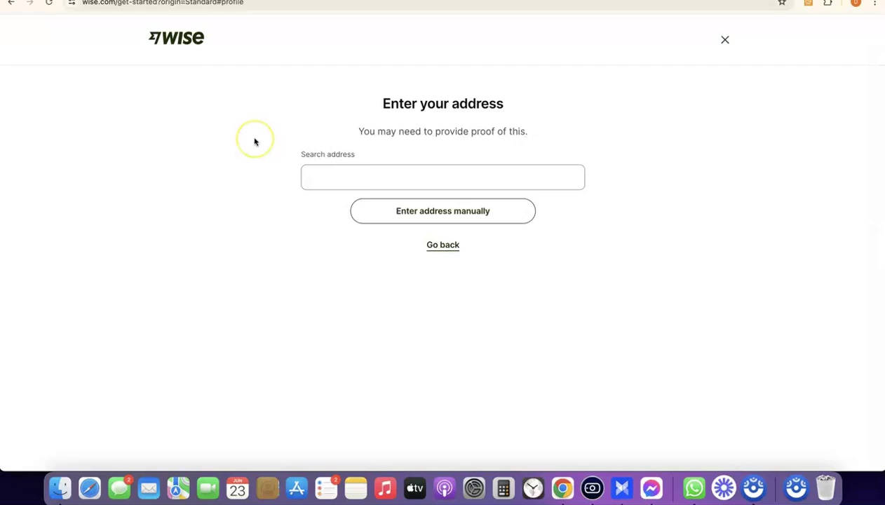
# Look up the account holder's home address and confirm the completed address details.
pyautogui.click(427, 176)
pyautogui.press('super+v')
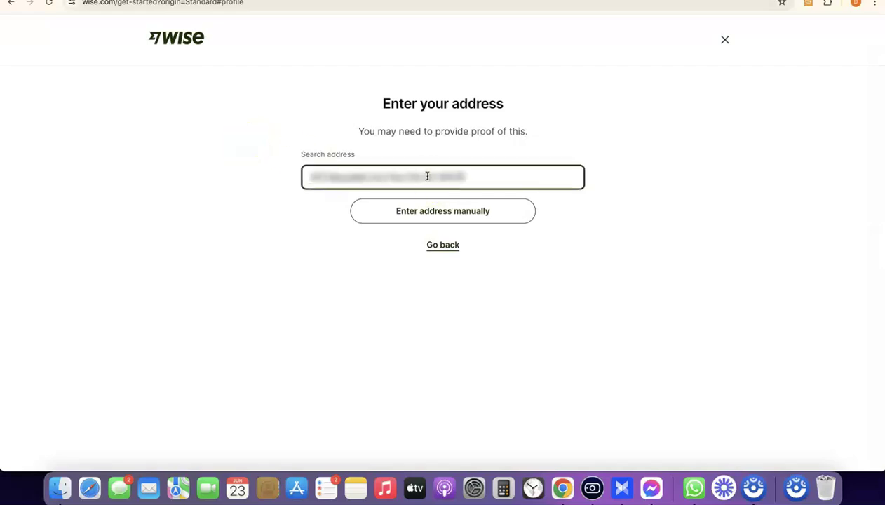
pyautogui.click(567, 205)
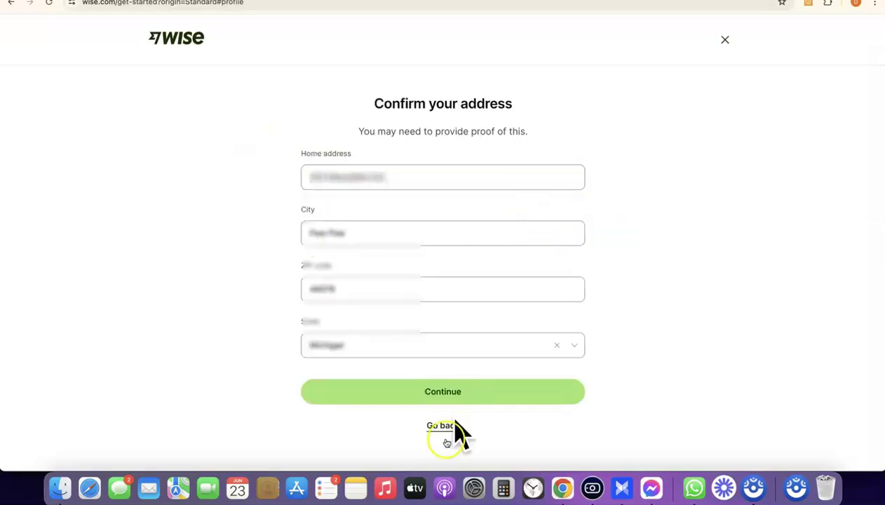
pyautogui.click(442, 393)
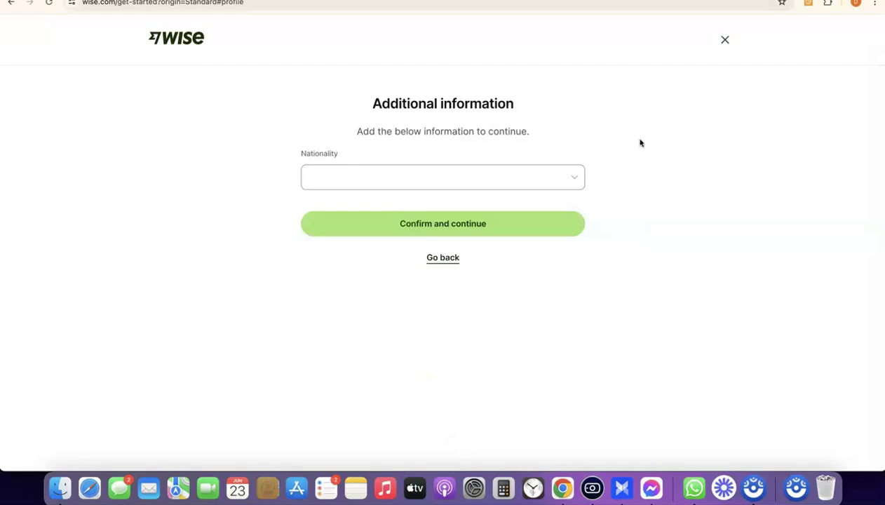
# Select the account holder's nationality and confirm the additional information.
pyautogui.click(558, 176)
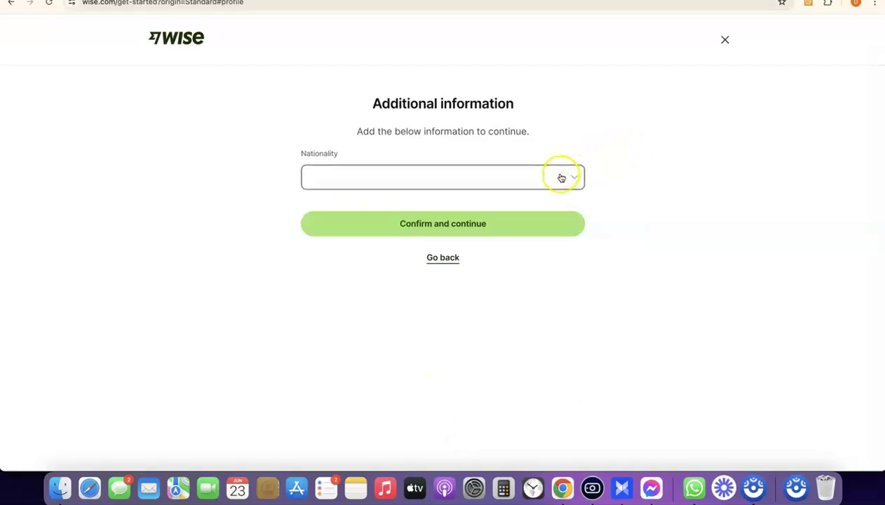
pyautogui.click(572, 178)
pyautogui.scroll(-10, 386, 242)
pyautogui.scroll(-6, 421, 242)
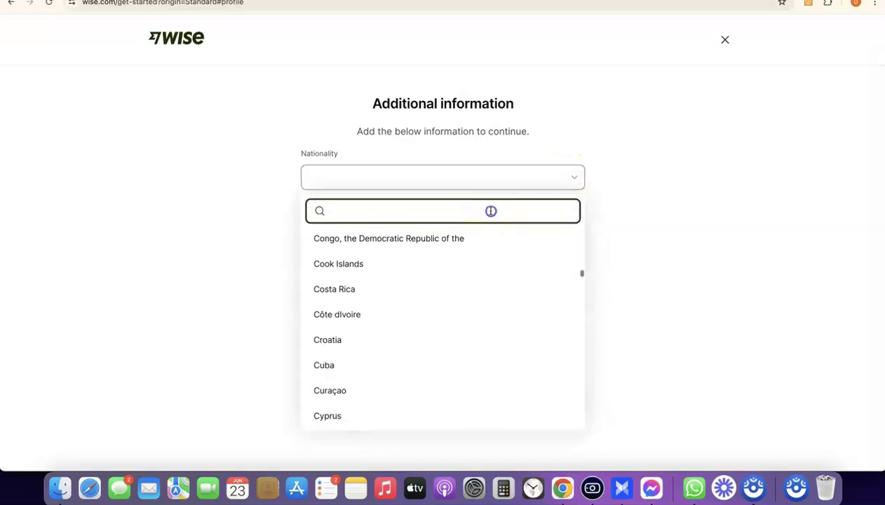
pyautogui.click(598, 185)
pyautogui.click(532, 223)
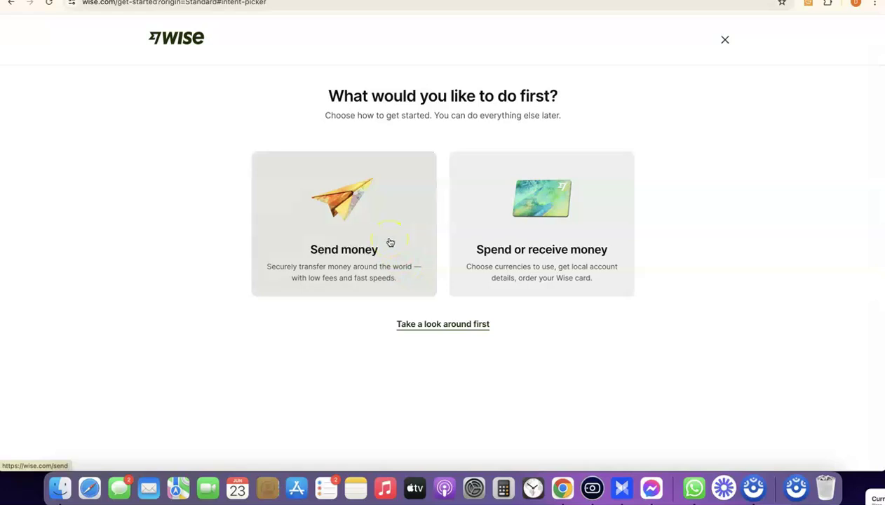
# Choose to spend or receive money first, start the account setup and continue with United States dollar as the selected currency.
pyautogui.click(522, 246)
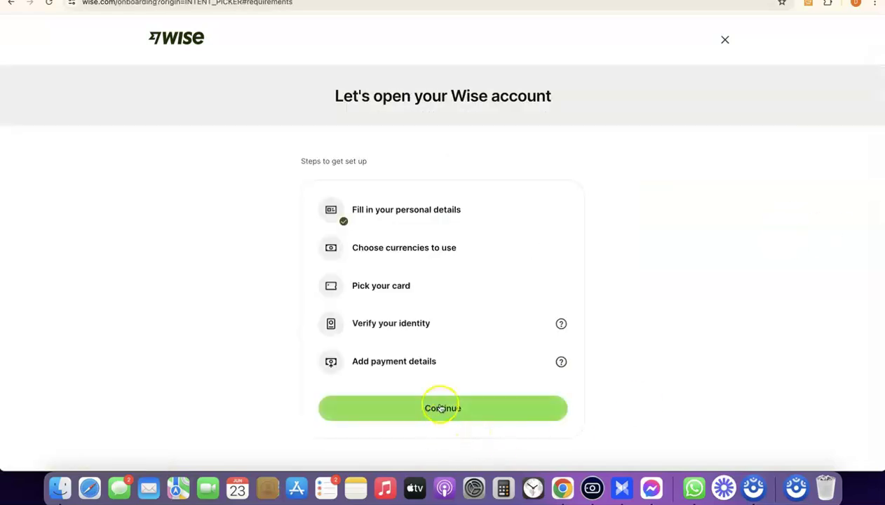
pyautogui.click(439, 407)
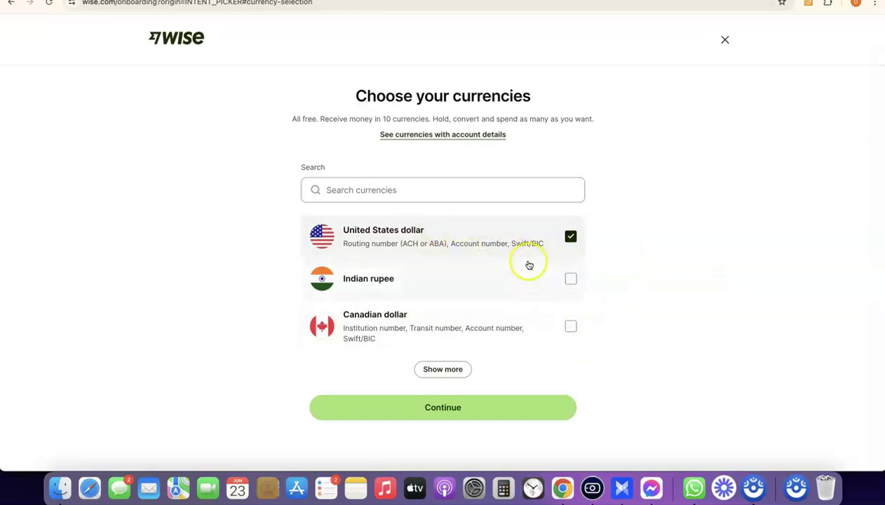
pyautogui.click(445, 412)
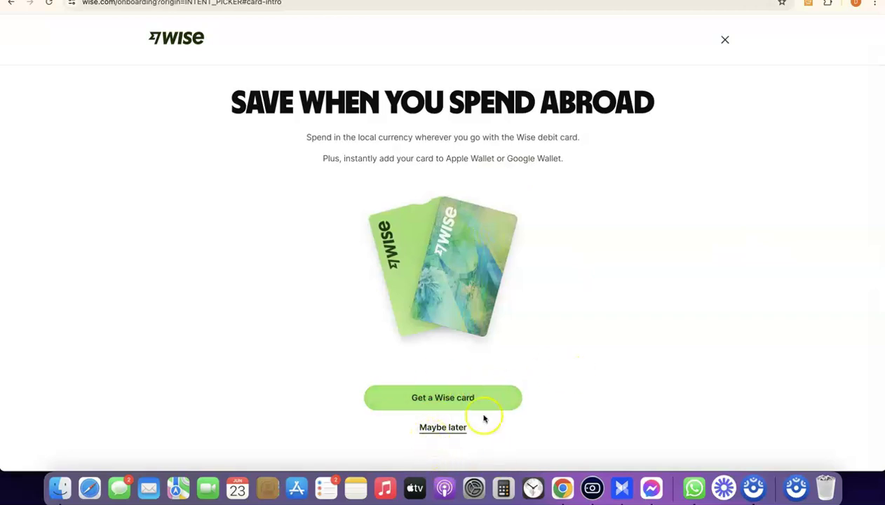
# Postpone getting a Wise card and agree to the Terms of Use.
pyautogui.click(441, 428)
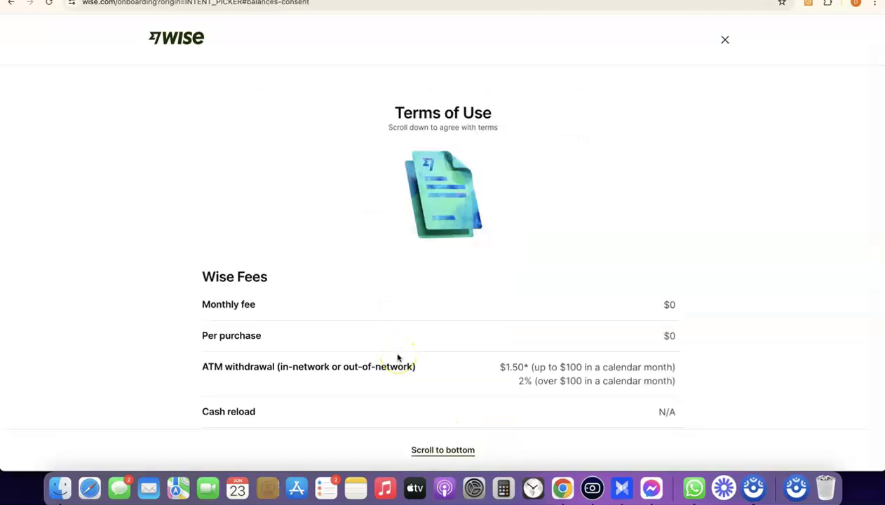
pyautogui.click(442, 450)
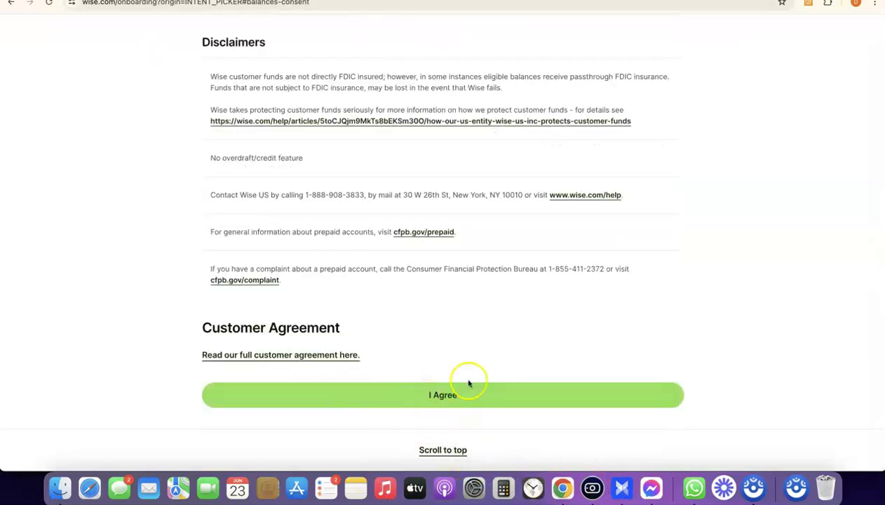
pyautogui.click(444, 396)
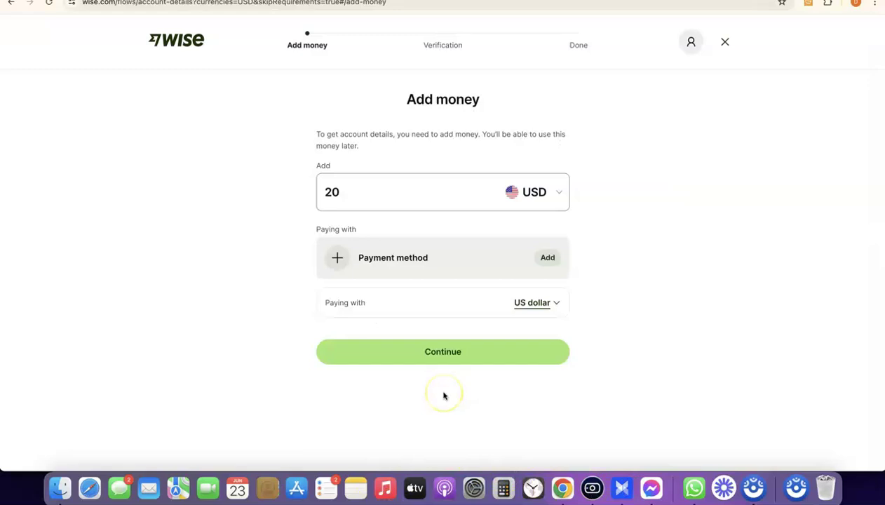
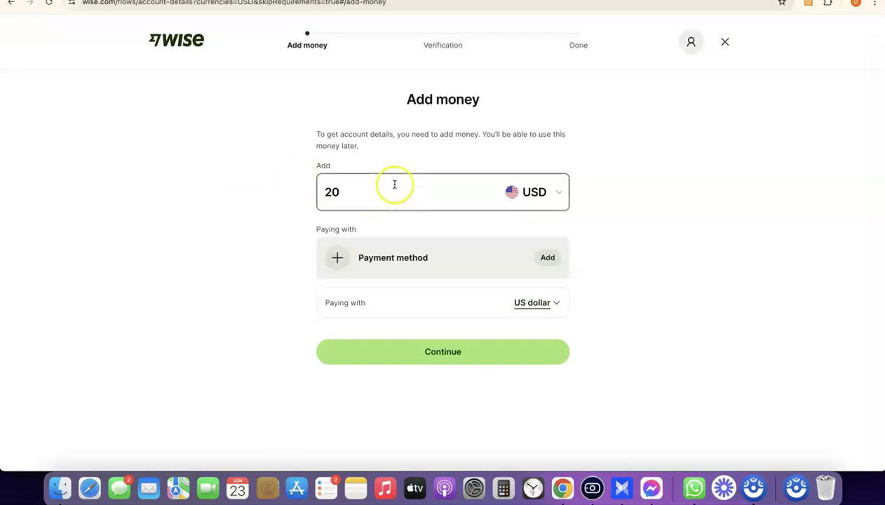
# Choose Credit card as the payment method for adding 20 USD.
pyautogui.click(439, 351)
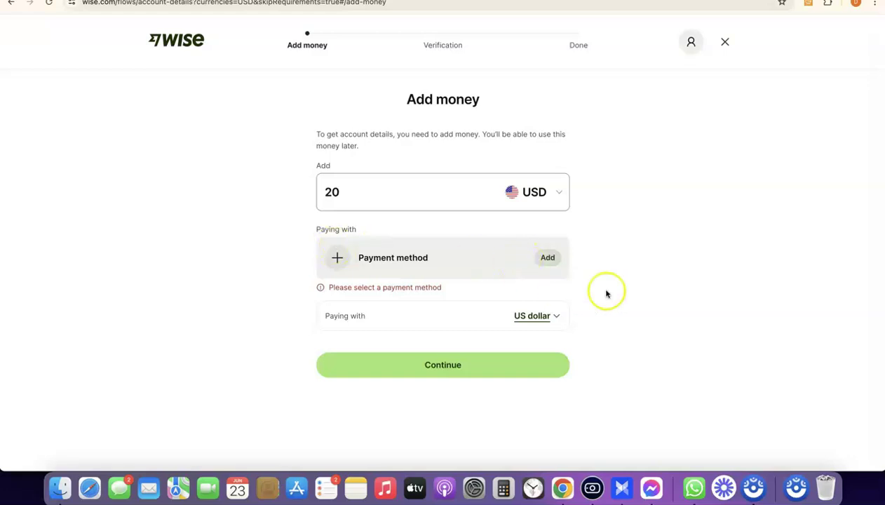
pyautogui.click(548, 258)
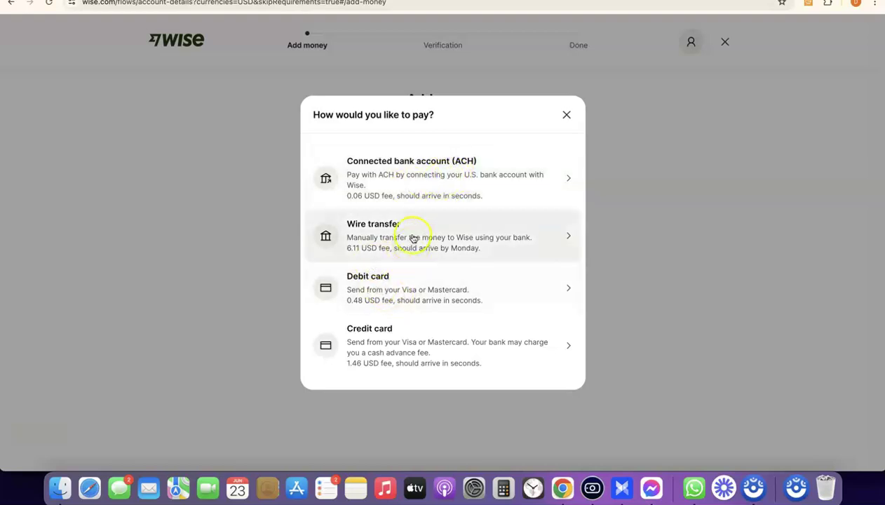
pyautogui.click(364, 344)
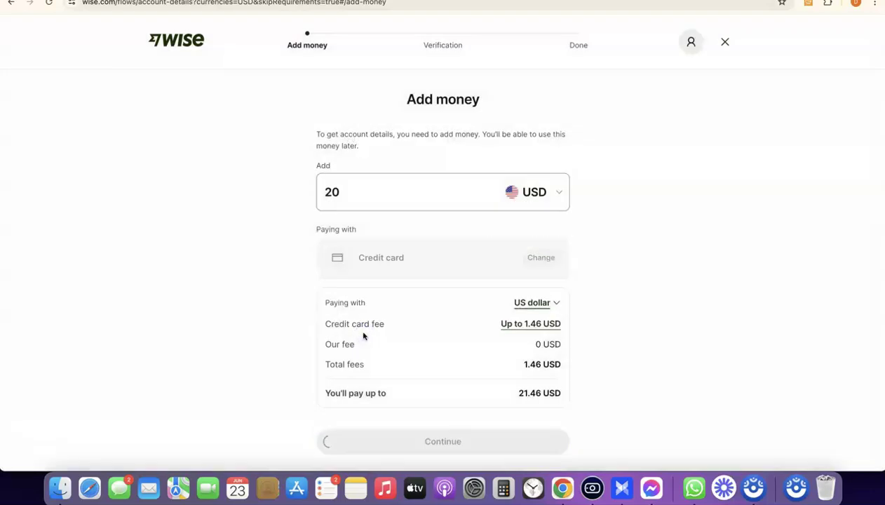
# Change the payment method to Debit card and try to continue with adding 20 USD.
pyautogui.click(527, 256)
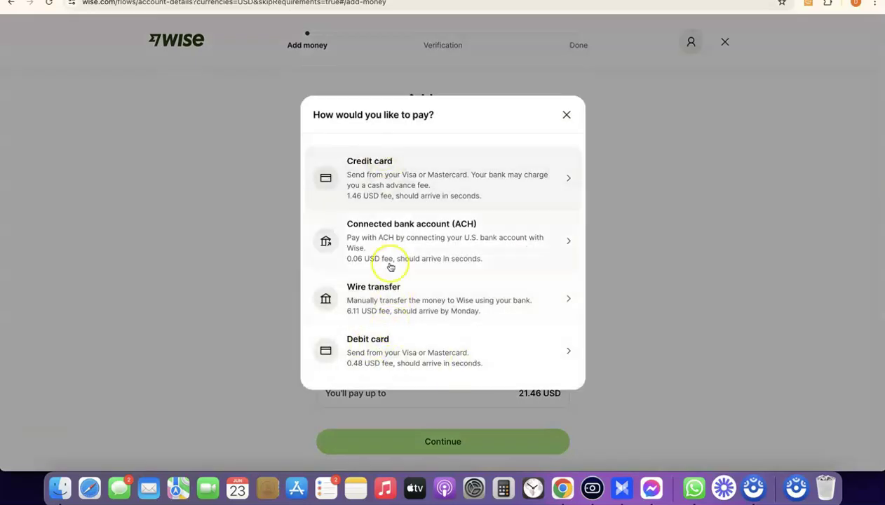
pyautogui.click(352, 349)
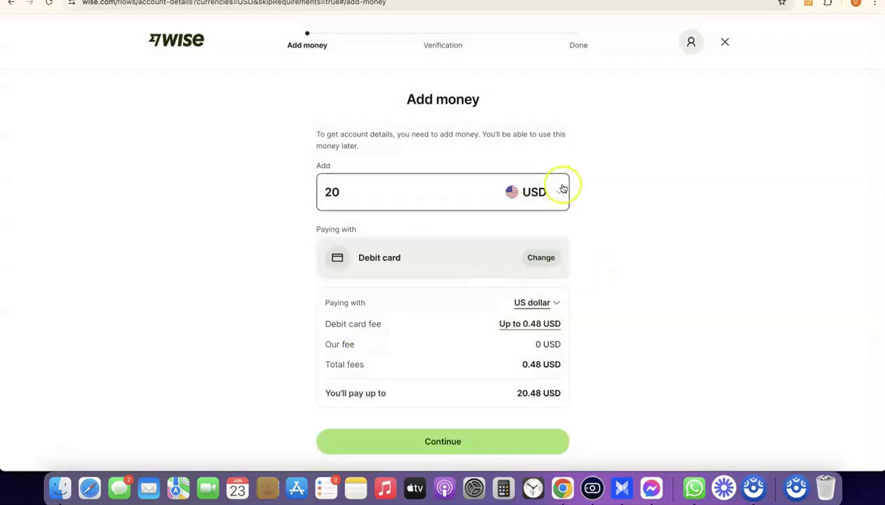
pyautogui.scroll(-1, 477, 176)
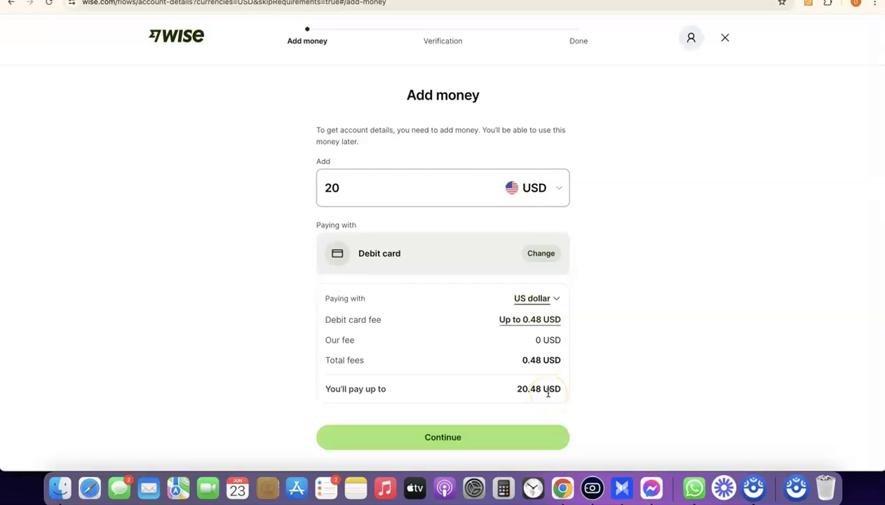
pyautogui.click(506, 434)
pyautogui.click(660, 142)
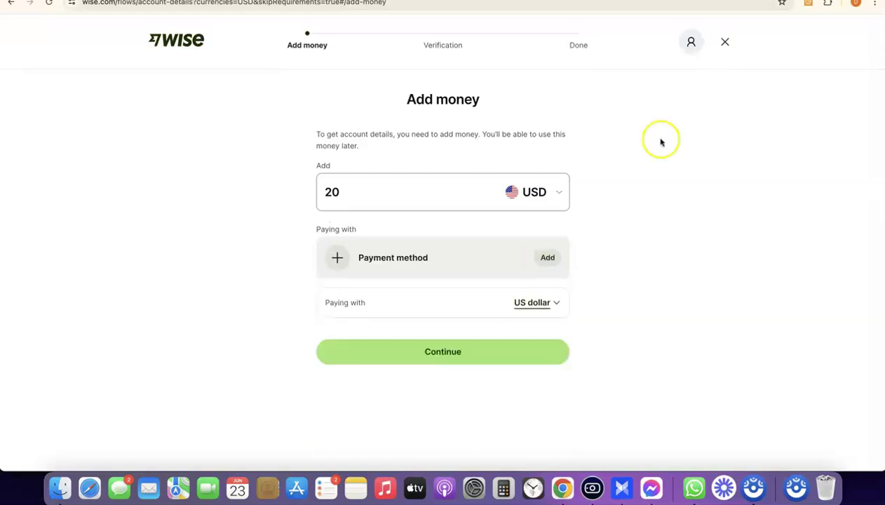